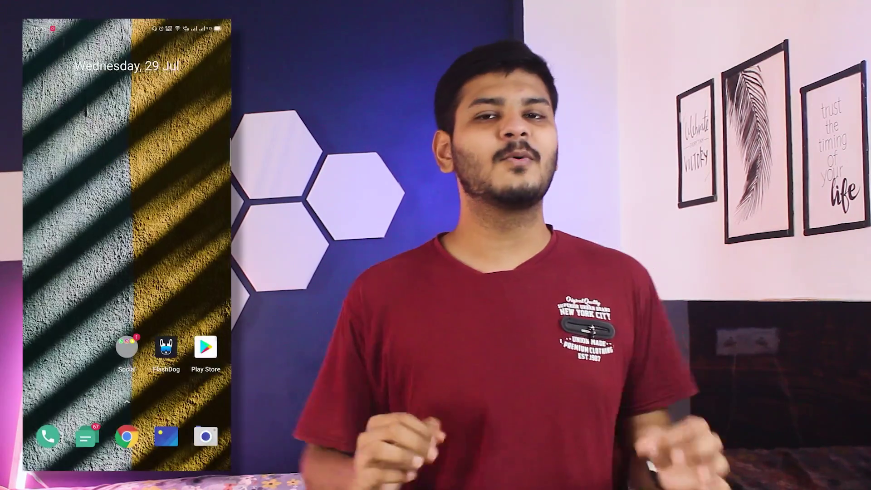
# - Open the phone's settings and show the baseband and kernel version details of the device
pyautogui.click(215, 55)
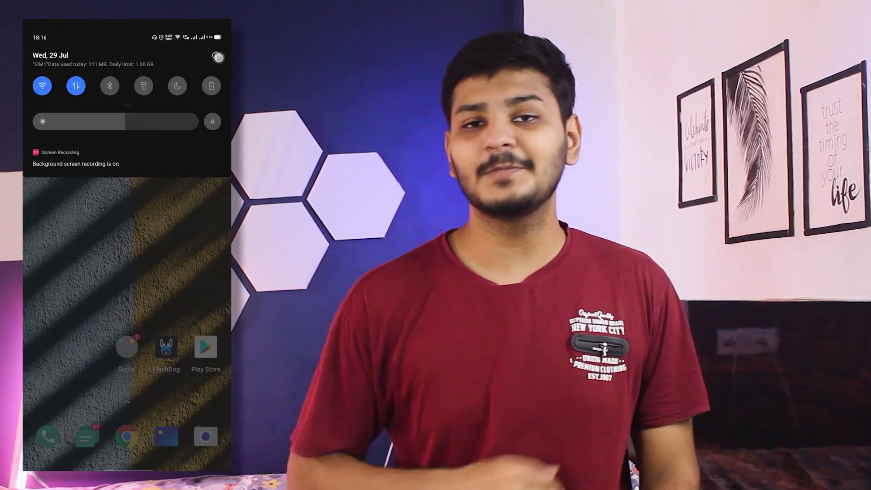
pyautogui.scroll(-10, 153, 279)
pyautogui.scroll(-1, 154, 279)
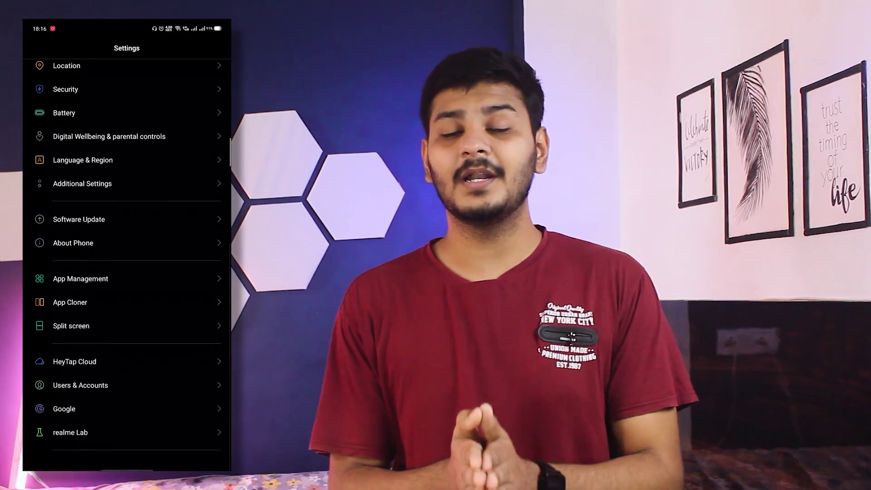
pyautogui.click(105, 240)
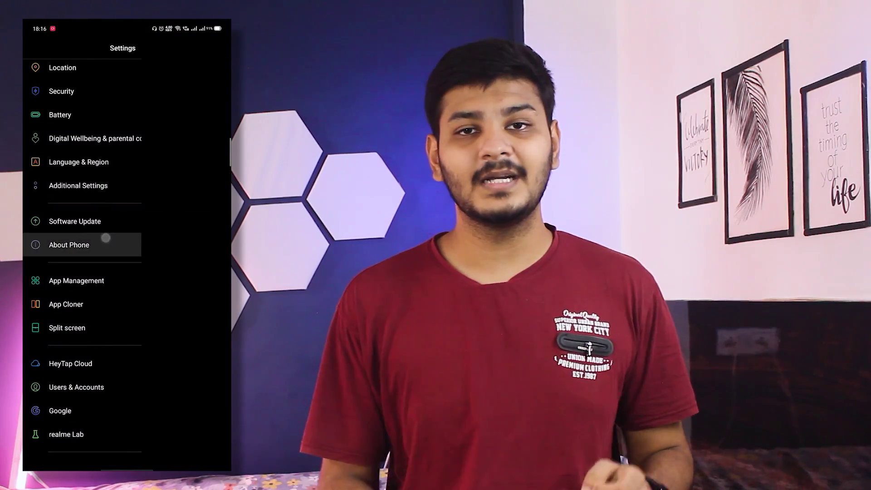
pyautogui.click(163, 84)
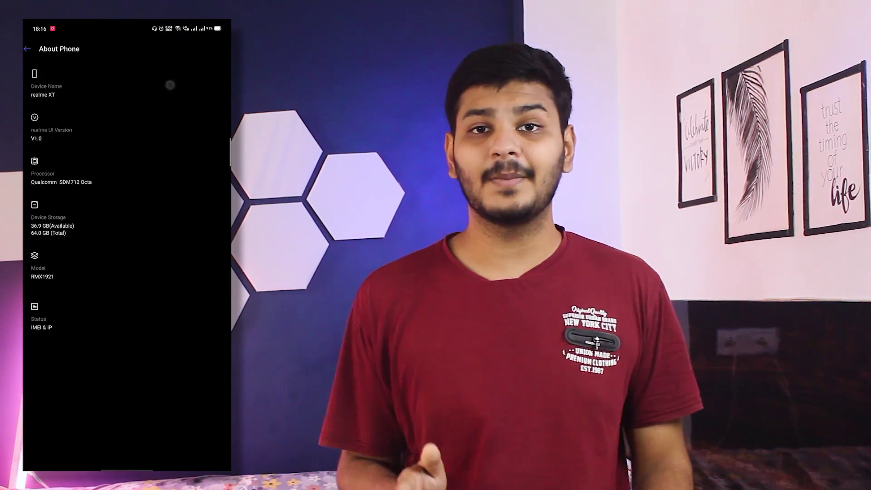
# - Try to activate Developer Mode on the phone through repeated taps on its build number
pyautogui.click(70, 76)
pyautogui.click(80, 74)
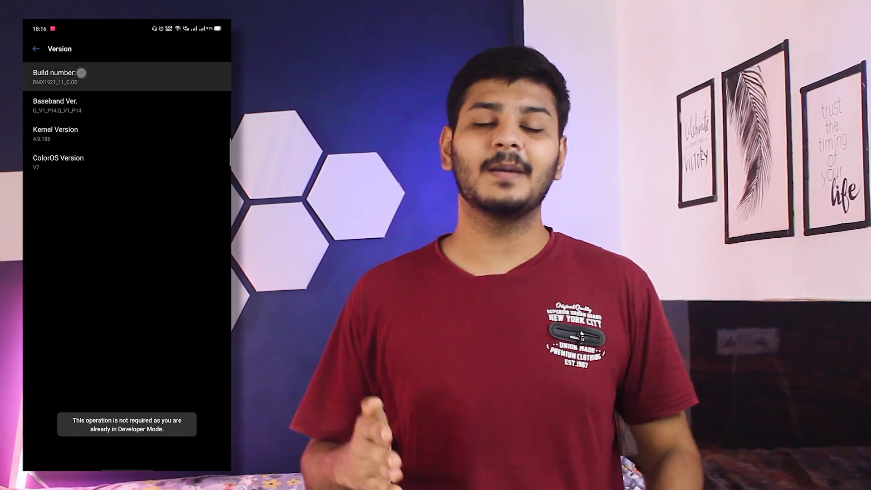
pyautogui.click(89, 73)
pyautogui.click(97, 73)
pyautogui.click(101, 74)
pyautogui.click(108, 75)
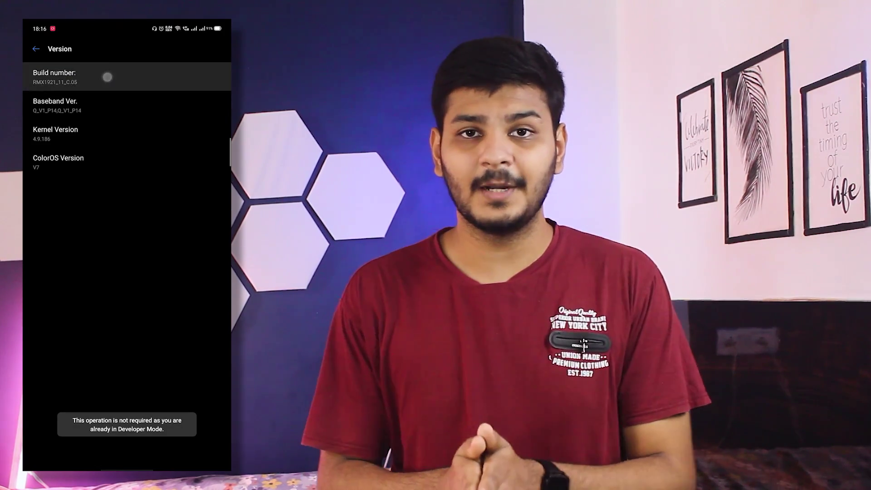
pyautogui.click(114, 74)
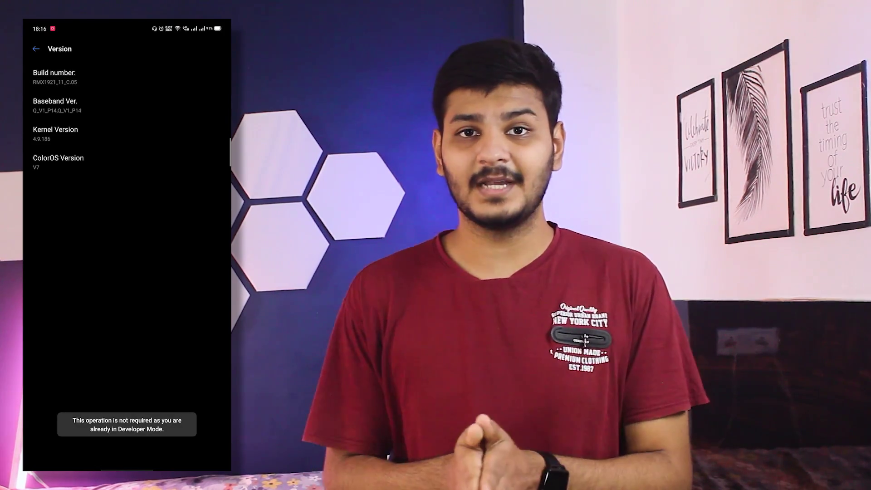
# - Leave the version details and open Developer Options within the phone's additional settings
pyautogui.click(36, 49)
pyautogui.click(34, 47)
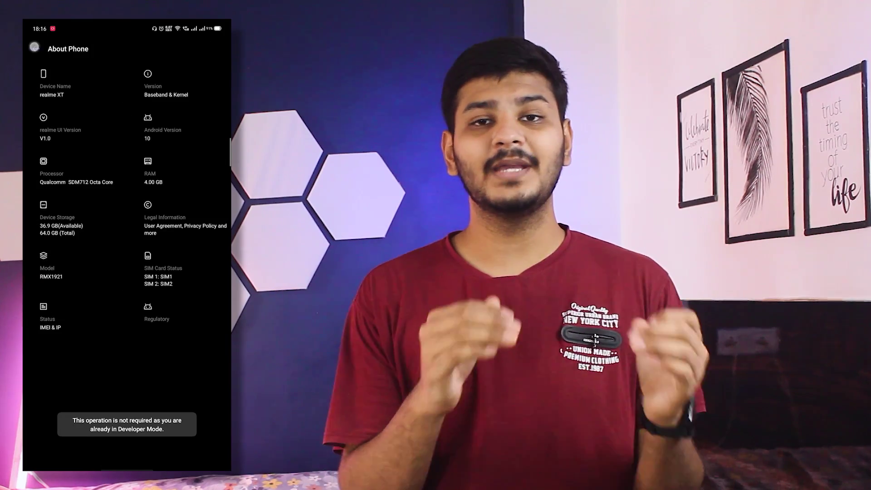
pyautogui.click(107, 183)
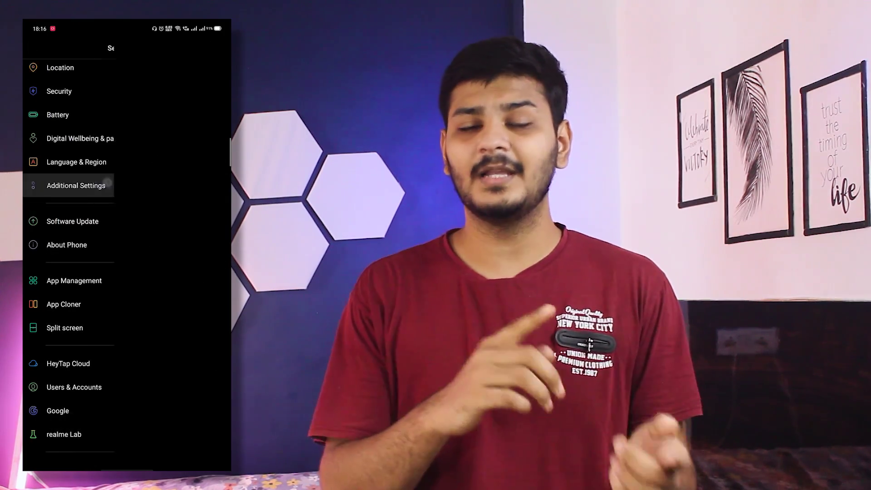
pyautogui.scroll(-2, 171, 204)
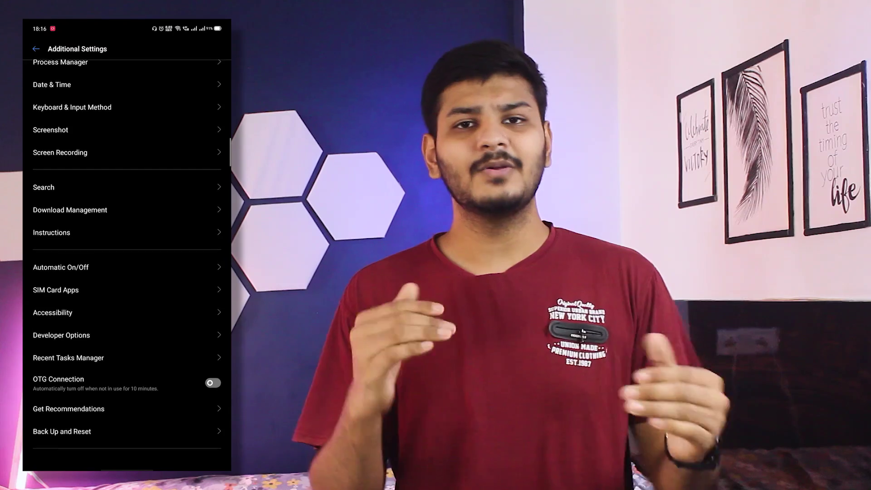
pyautogui.click(61, 334)
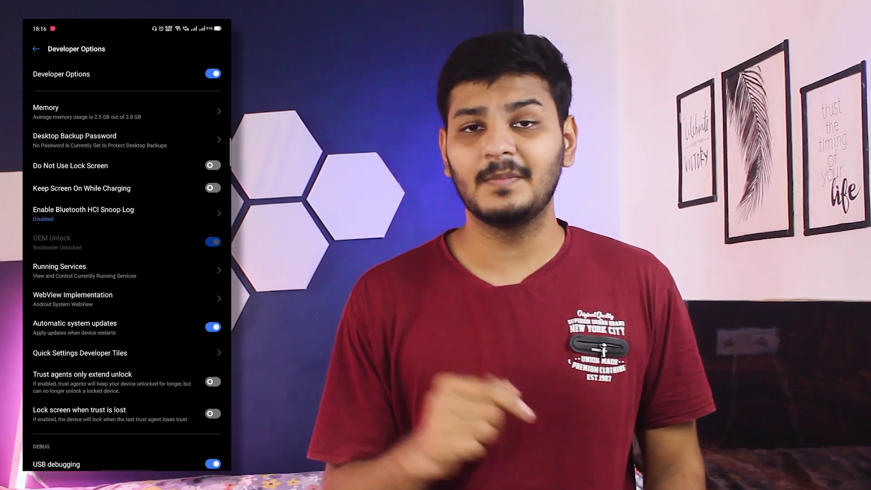
# - Turn USB debugging off and on again in the debug settings, and allow it
pyautogui.scroll(-8, 161, 280)
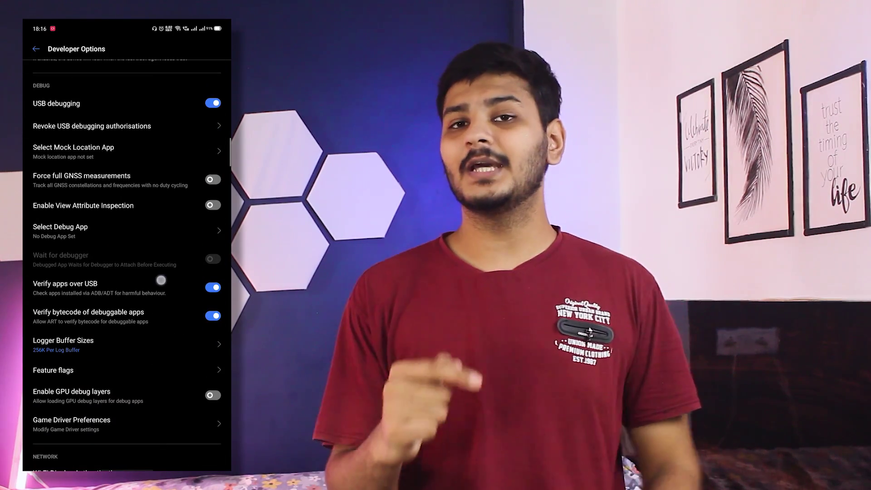
pyautogui.scroll(1, 122, 113)
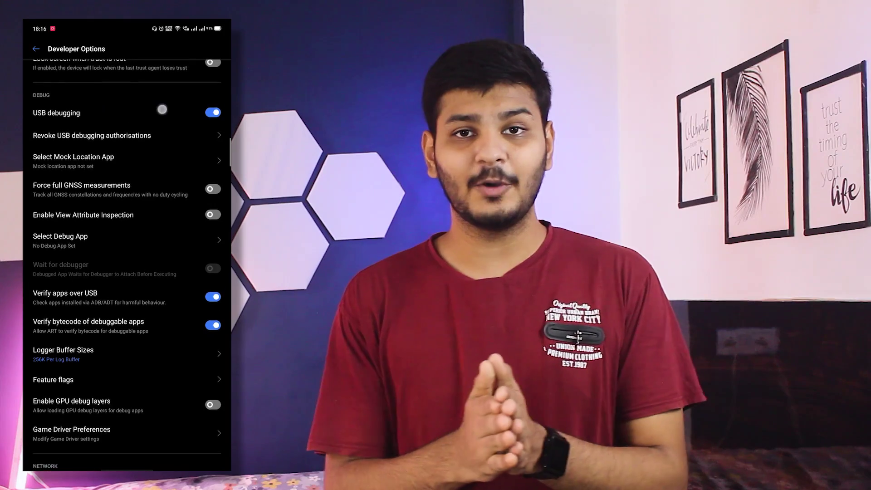
pyautogui.click(213, 126)
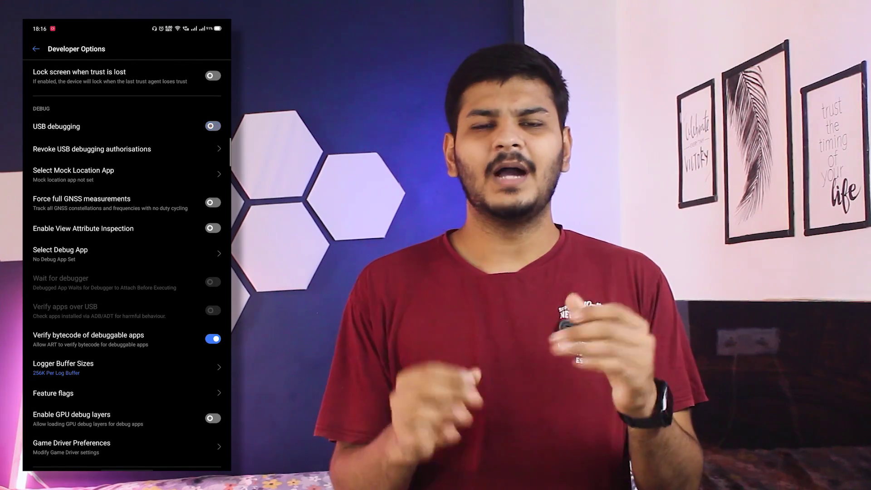
pyautogui.click(212, 126)
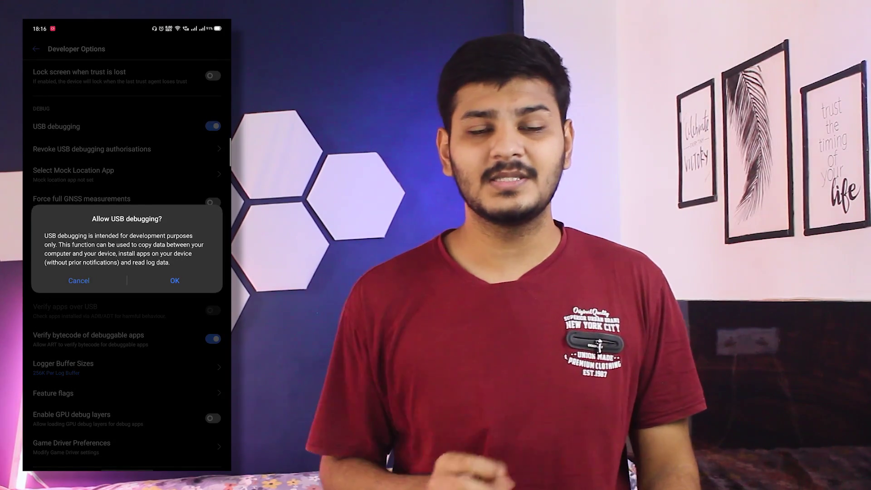
pyautogui.click(175, 280)
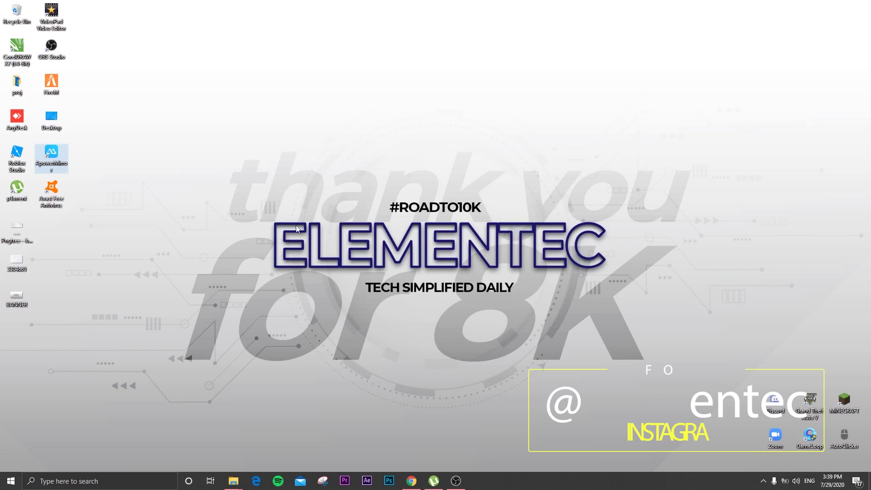
# - Launch ApowerMirror on the PC, connect to the realme XT over USB, and browse the mirrored phone's app list
pyautogui.doubleClick(51, 154)
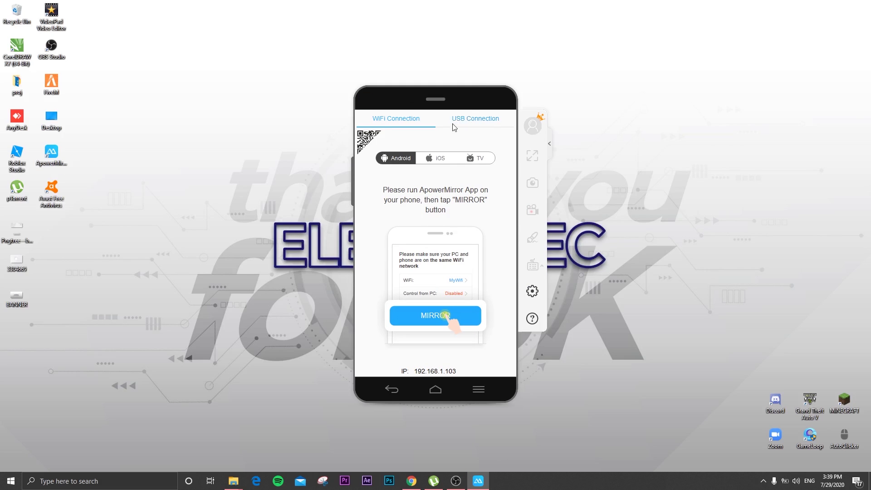
pyautogui.click(472, 120)
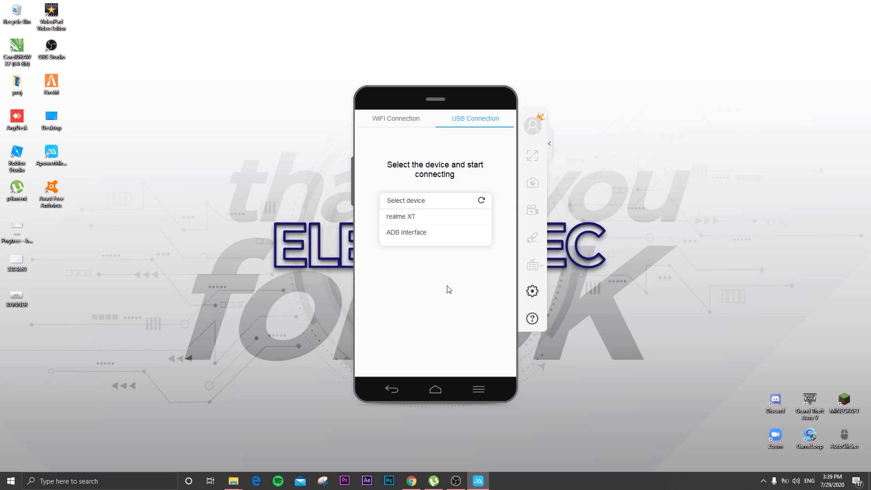
pyautogui.click(405, 218)
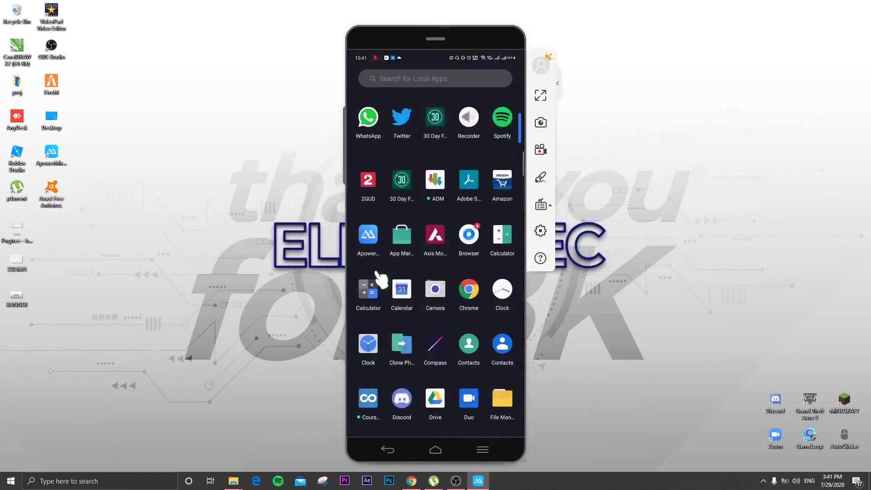
pyautogui.scroll(-10, 381, 279)
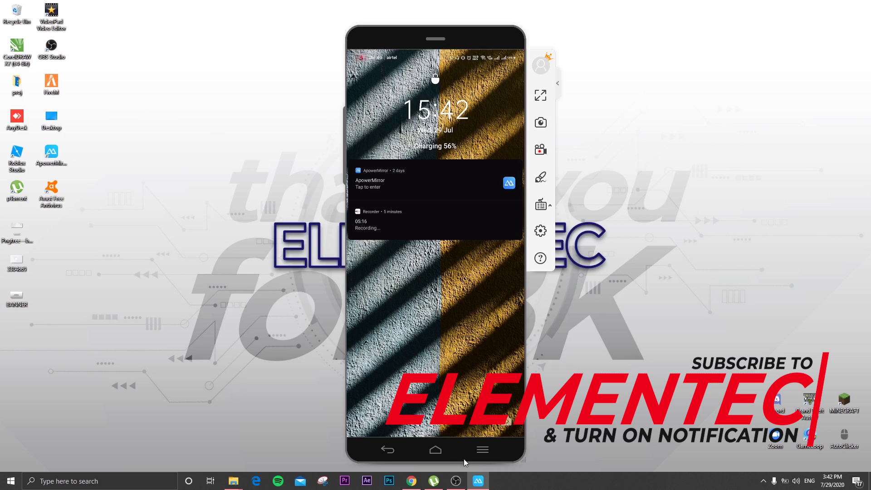
# - Switch to OBS Studio and add a new scene named Trial
pyautogui.click(459, 481)
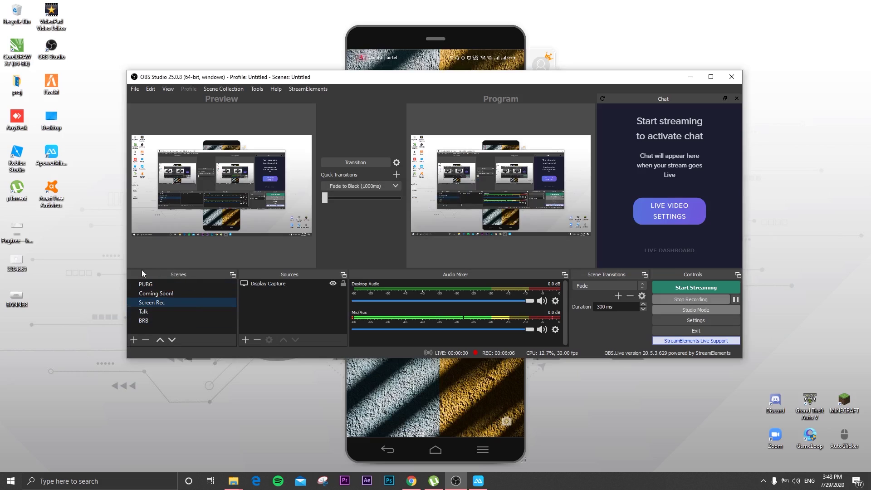
pyautogui.click(130, 342)
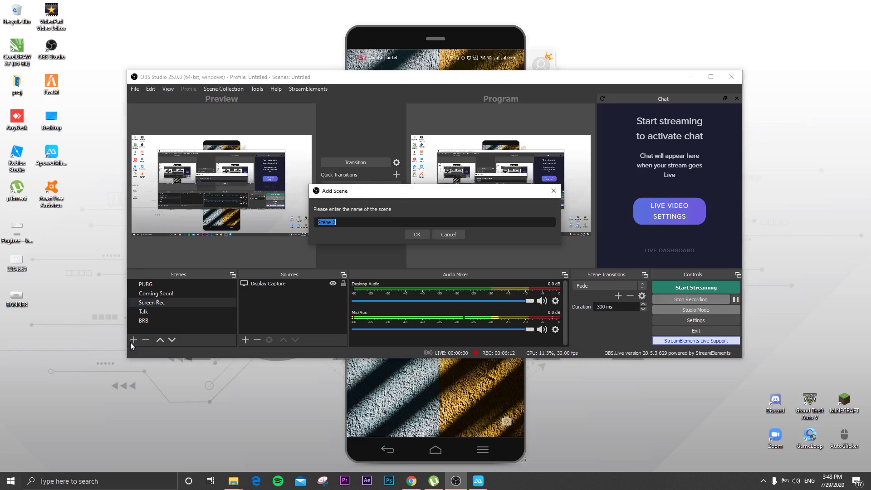
pyautogui.write('Trial')
pyautogui.click(413, 238)
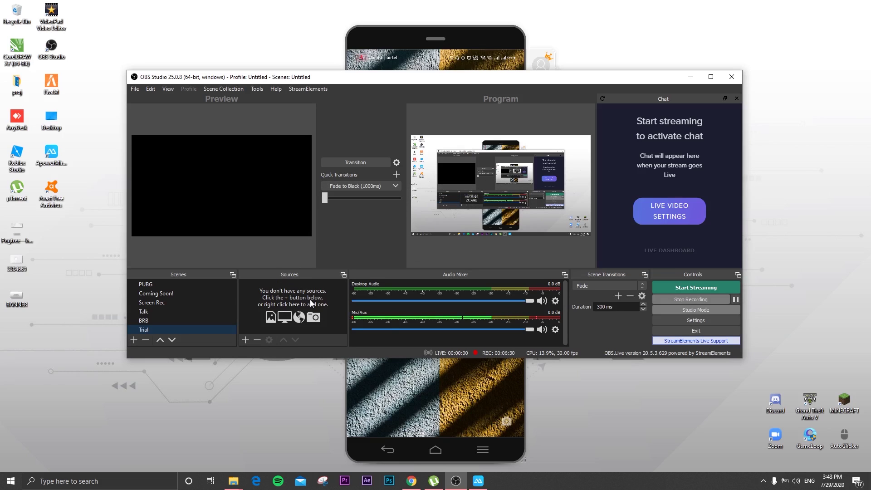
# - Add a new Audio Input Capture source to the Trial scene using Mic in at front panel (black) (Realtek High Definition Audio)
pyautogui.click(245, 341)
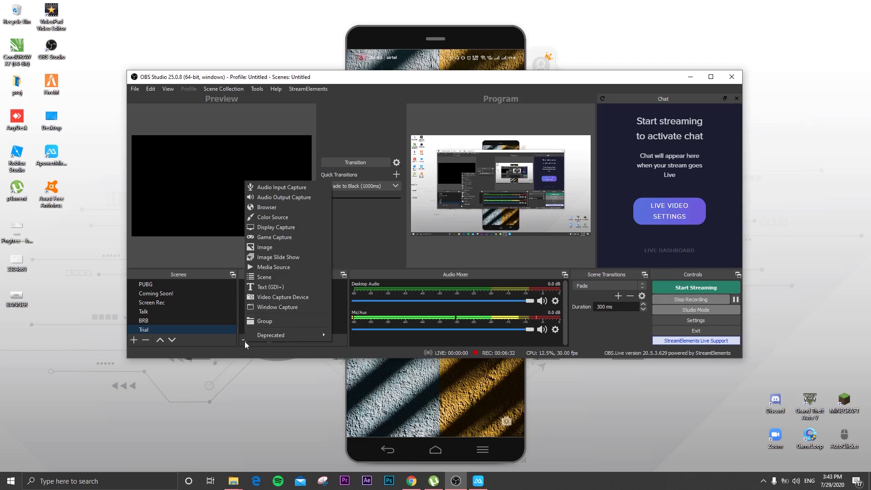
pyautogui.click(281, 187)
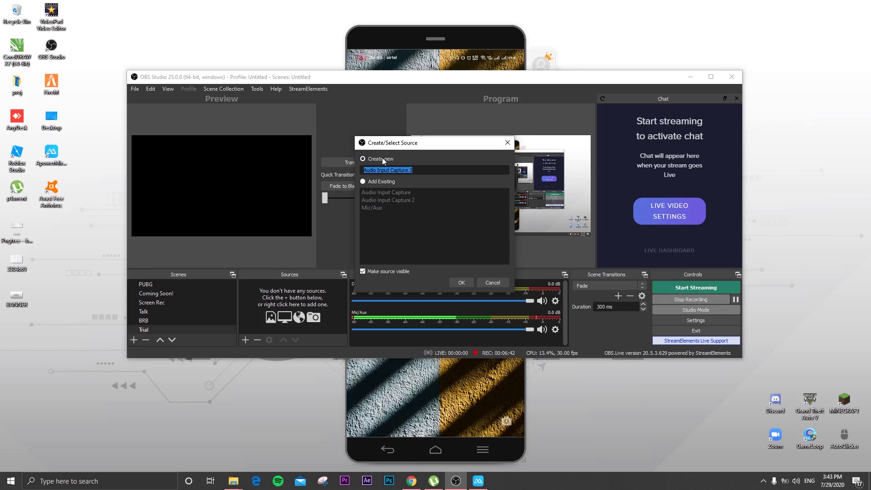
pyautogui.click(461, 282)
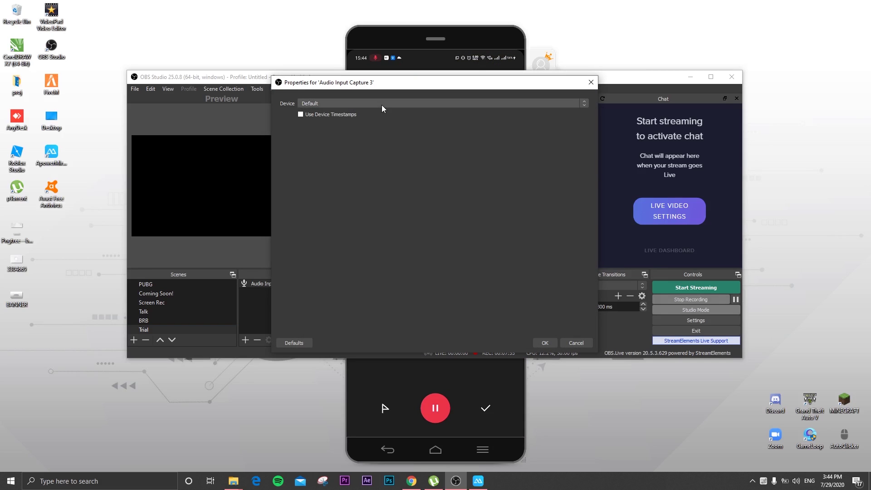
pyautogui.click(382, 103)
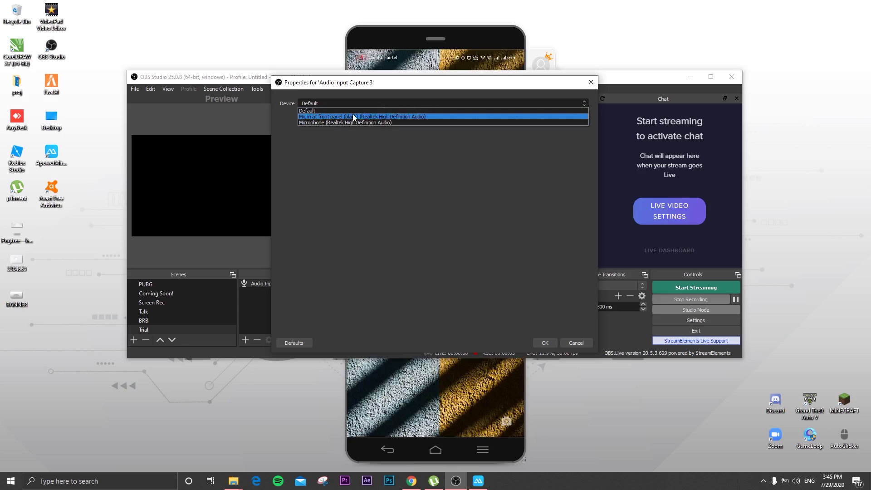
pyautogui.click(327, 117)
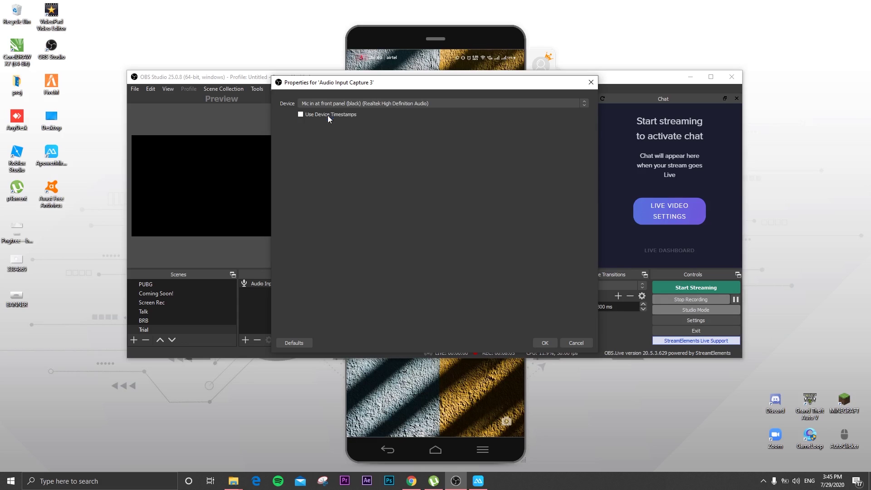
pyautogui.click(544, 342)
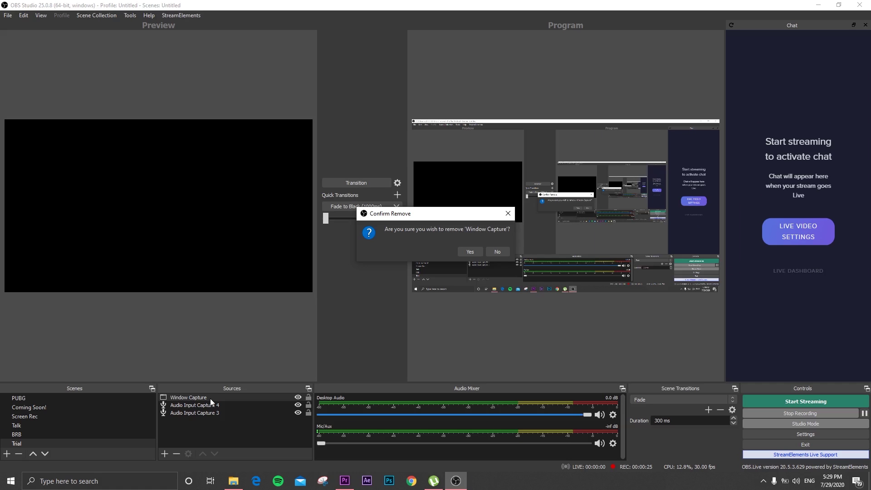
# - Remove the Window Capture and Audio Input Capture 4 sources from the Trial scene
pyautogui.press('Return')
pyautogui.press('Delete')
pyautogui.press('Return')
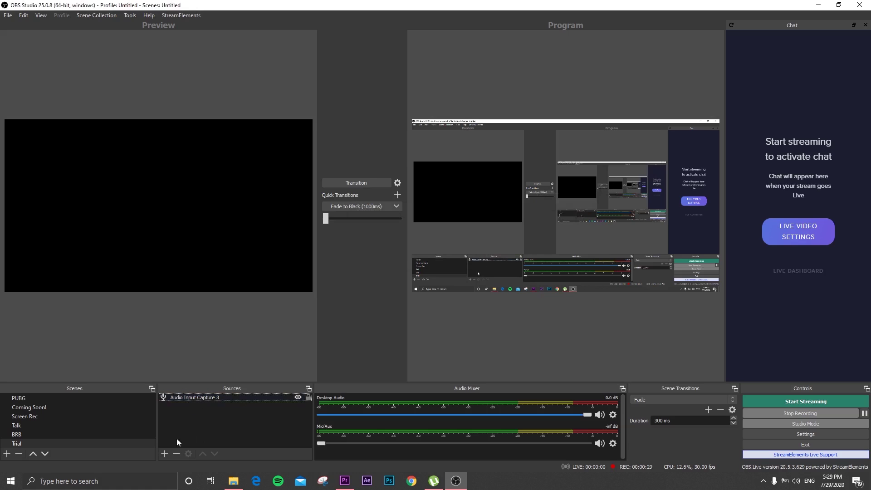
# - Add a second new Audio Input Capture source to the Trial scene using Microphone (2- USB PnP Sound Device)
pyautogui.click(166, 453)
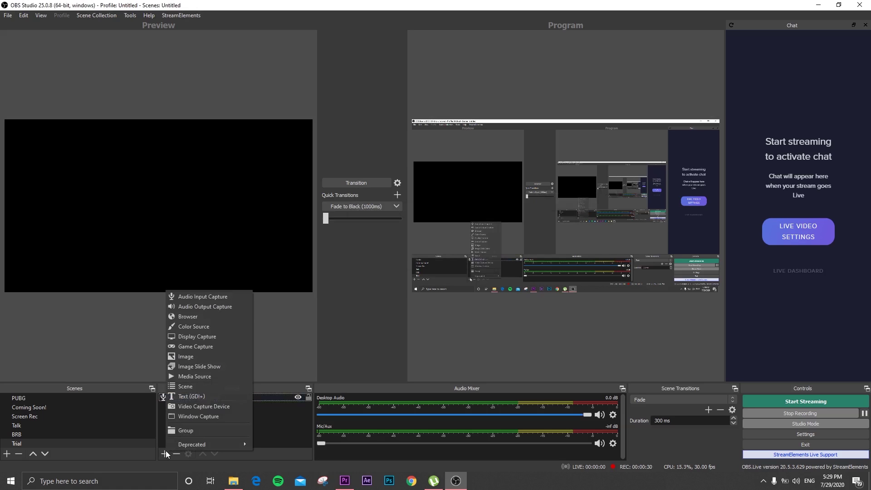
pyautogui.click(178, 292)
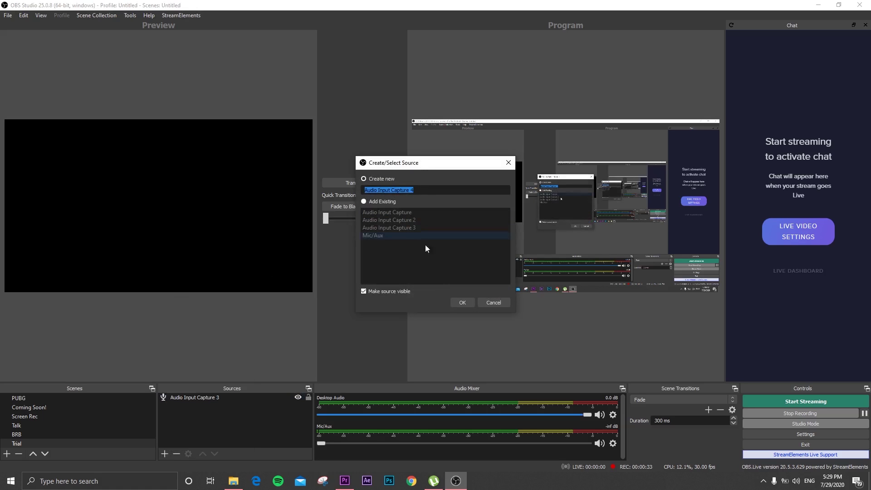
pyautogui.click(463, 300)
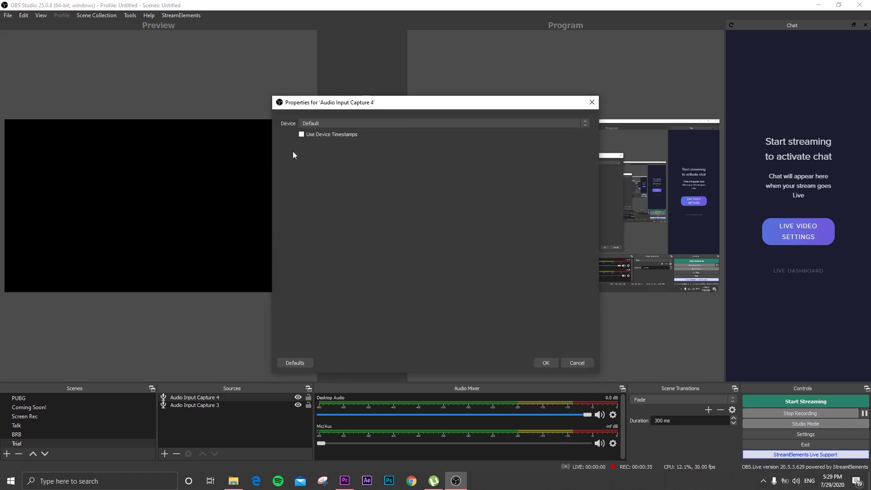
pyautogui.click(317, 123)
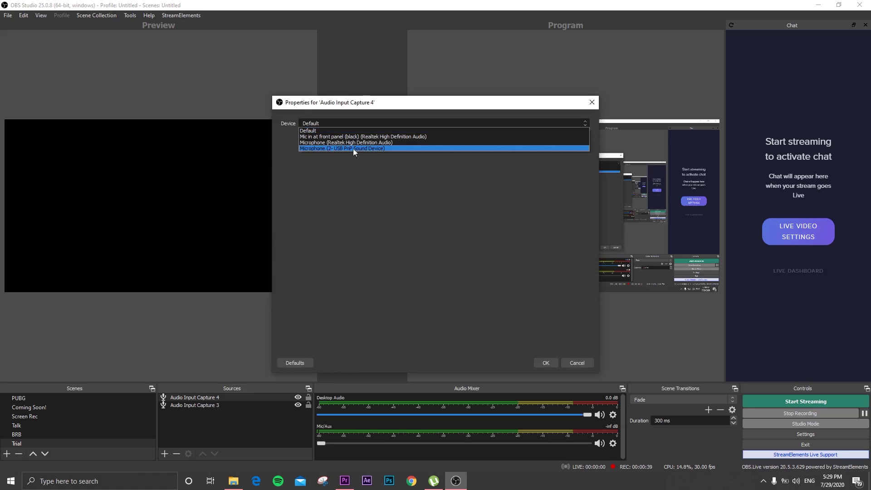
pyautogui.click(370, 148)
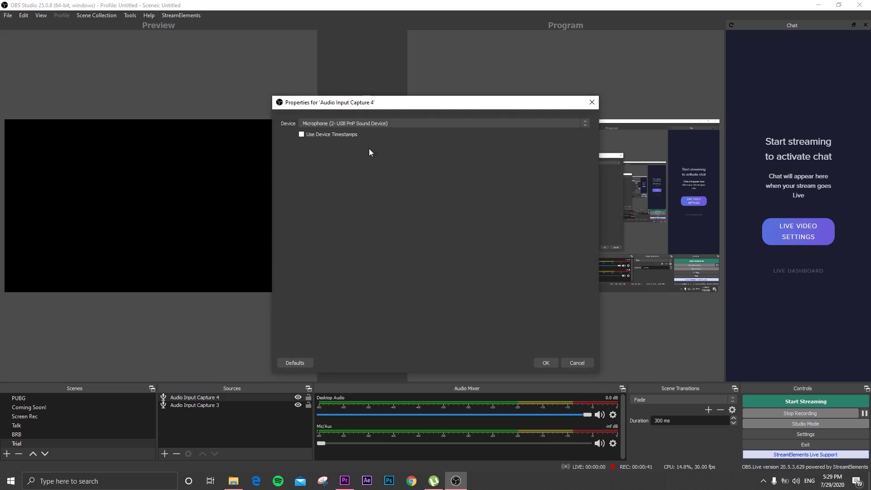
pyautogui.click(541, 361)
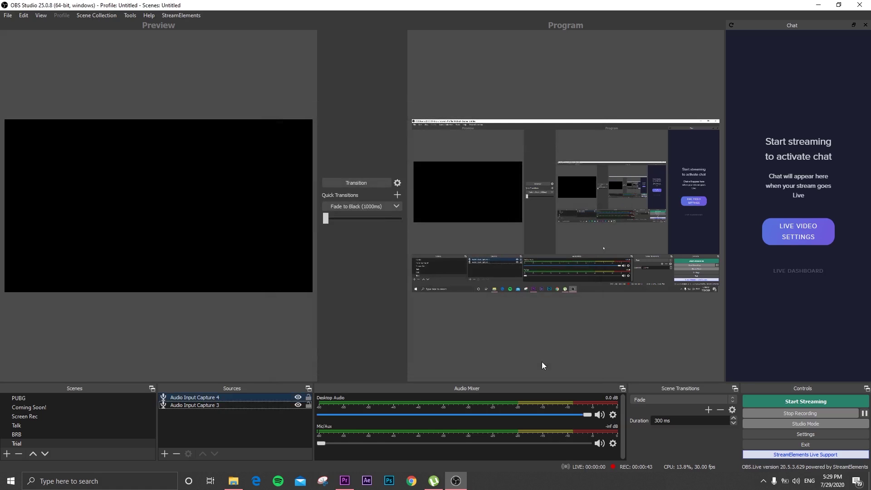
pyautogui.click(284, 430)
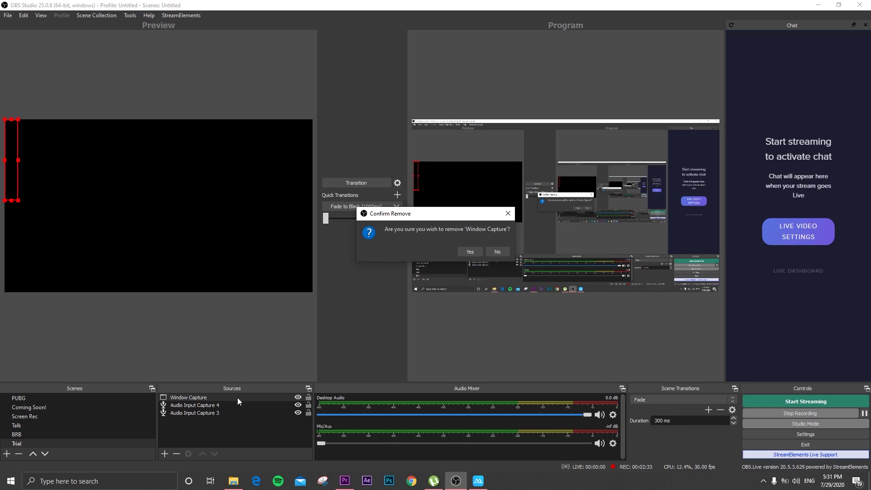
# - Replace the Window Capture source with a new one capturing [ApowerMirror.exe]: ApowerMirror Main, keeping the capture method on Automatic
pyautogui.click(470, 251)
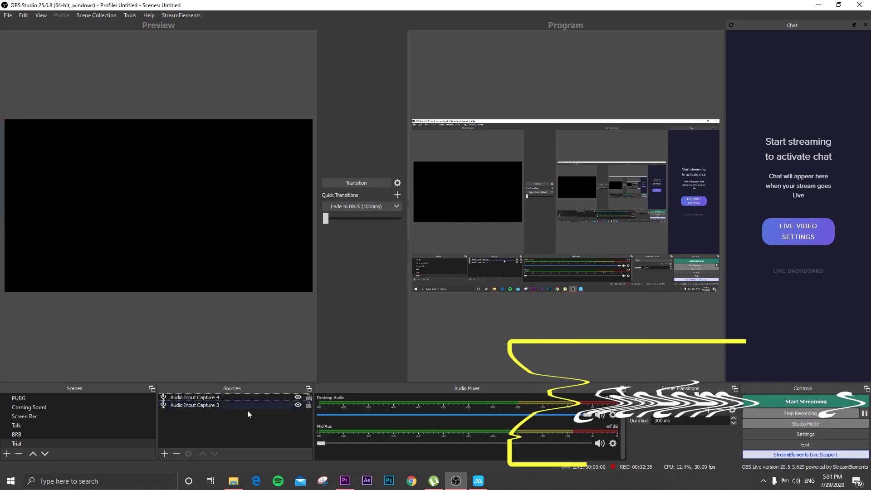
pyautogui.click(166, 453)
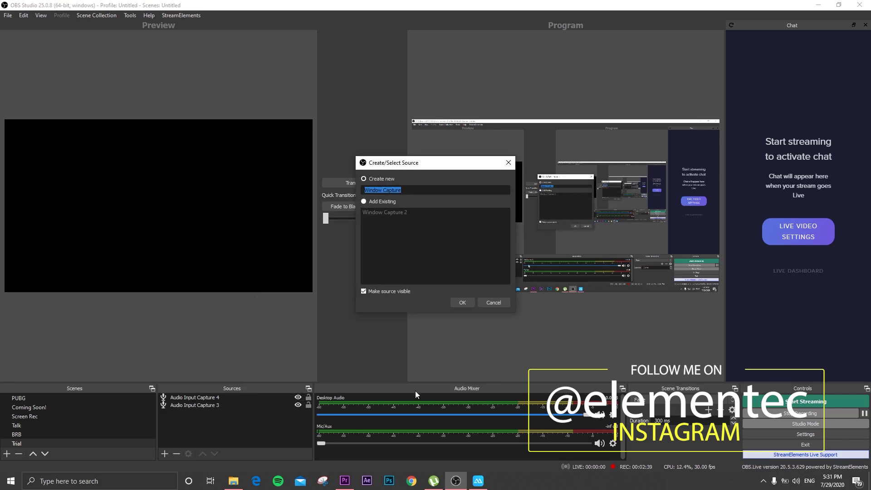
pyautogui.click(461, 303)
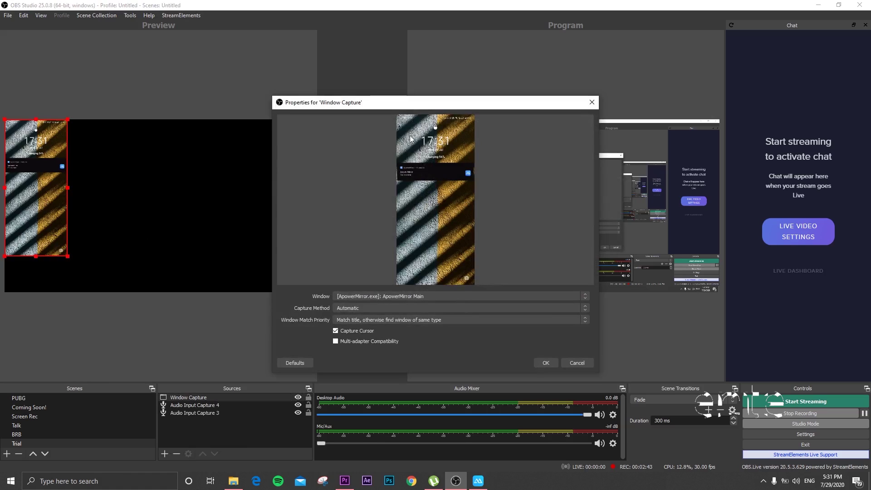
pyautogui.click(428, 297)
pyautogui.click(421, 303)
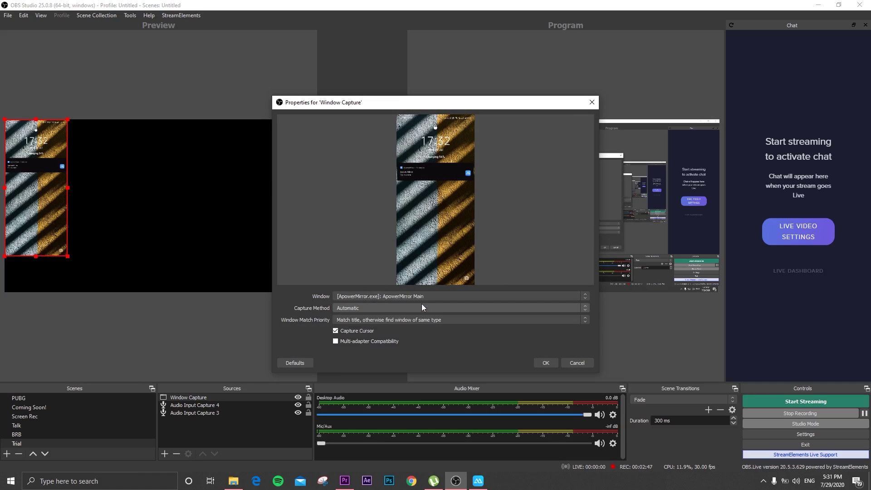
pyautogui.click(539, 365)
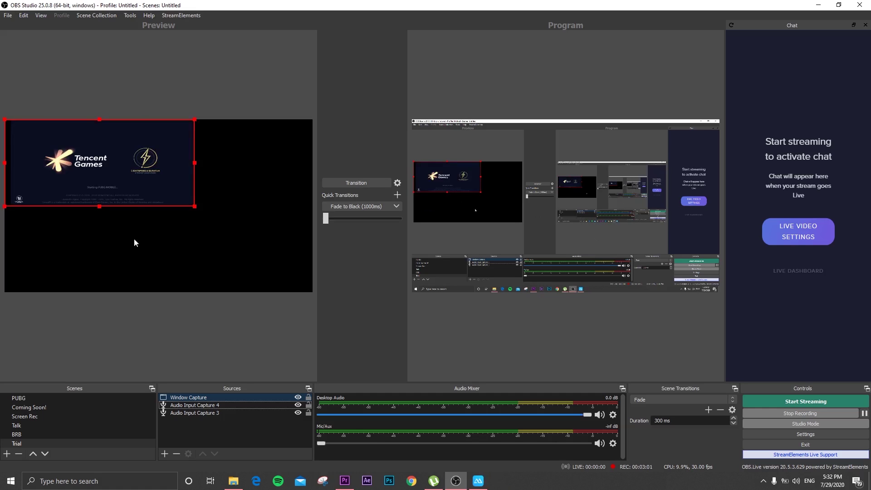
# - Enlarge the mirrored phone's Window Capture in the preview to span the full canvas width
pyautogui.moveTo(195, 206); pyautogui.dragTo(275, 265)
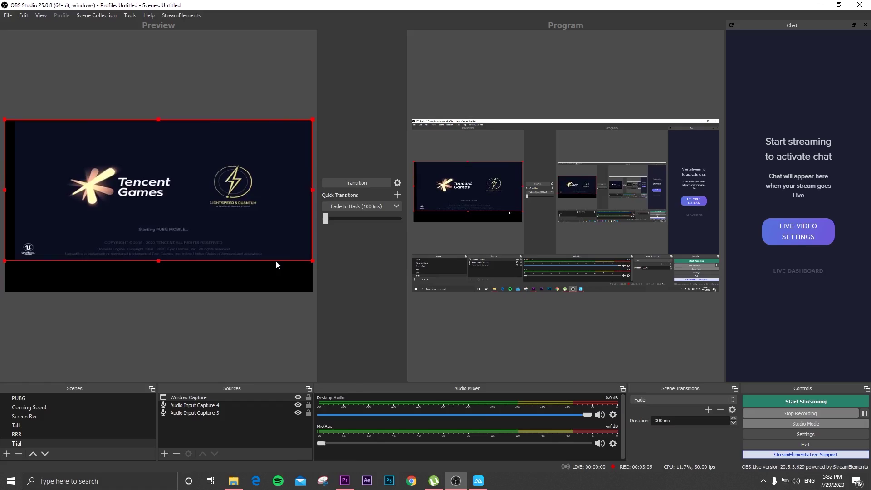